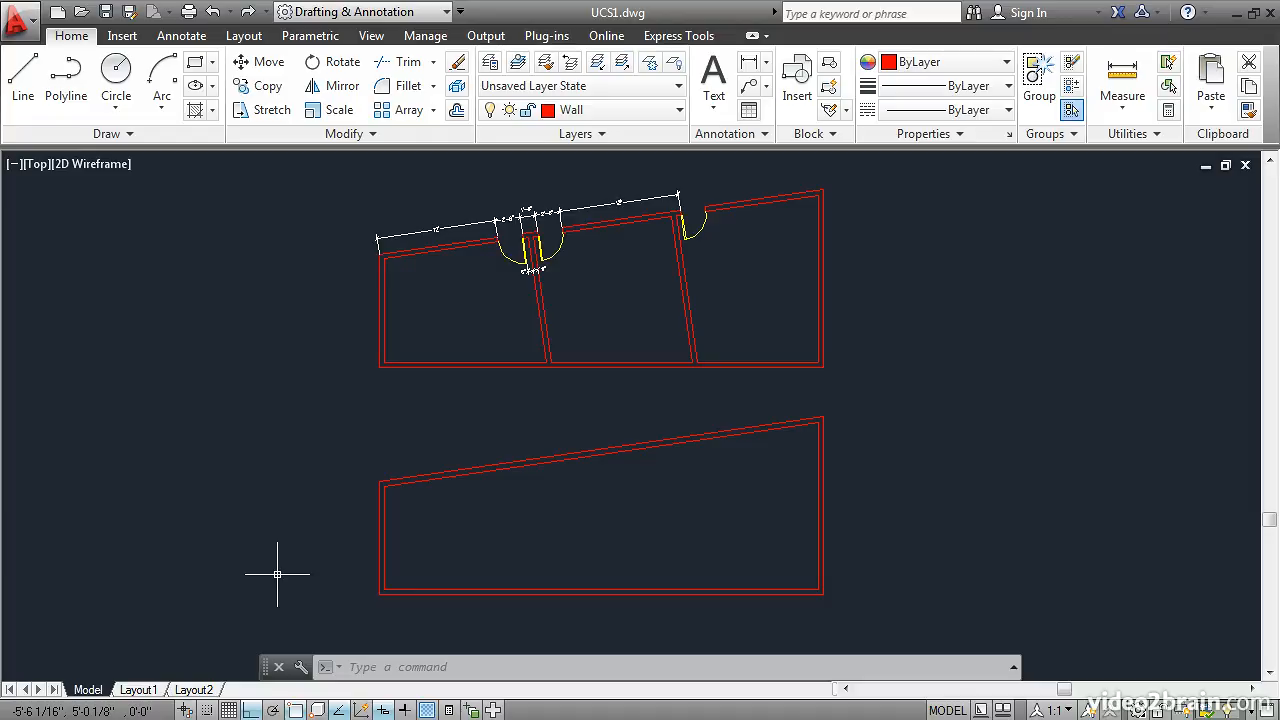
# Turn on the display of the UCS icon with the UCSICON command's ON option
pyautogui.write('UCS')
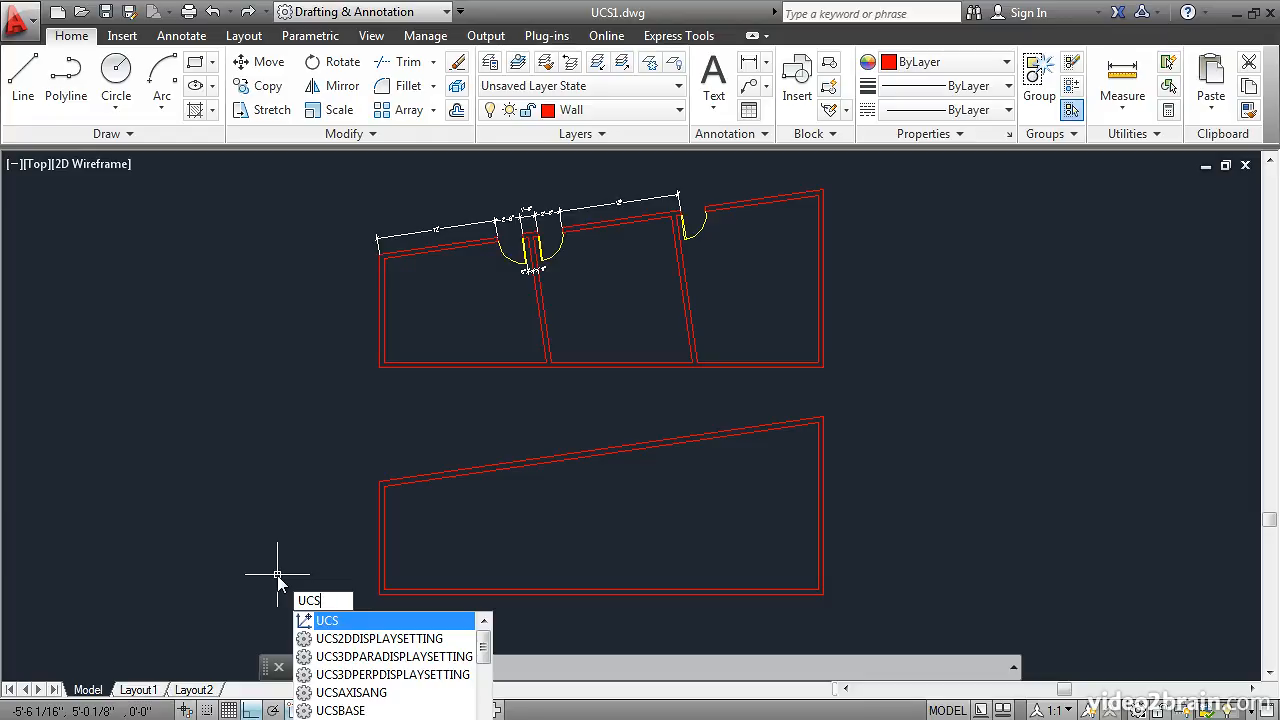
pyautogui.write('ICON')
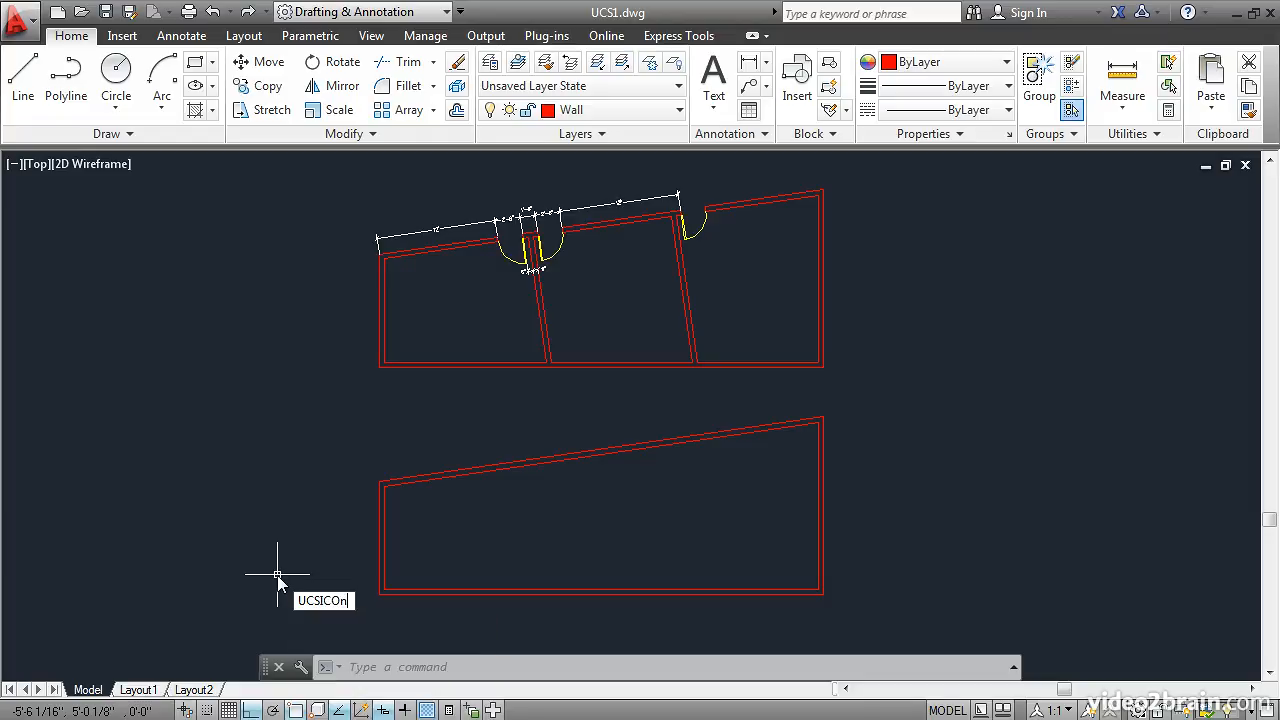
pyautogui.press('Return')
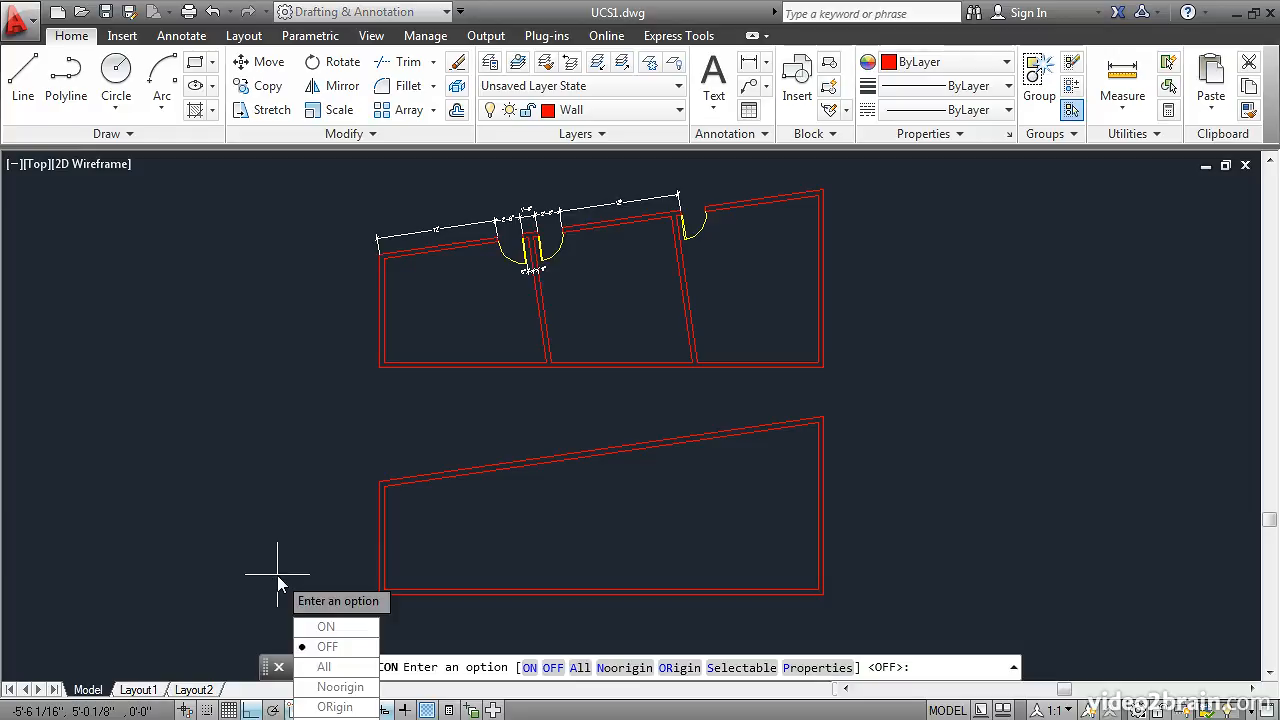
pyautogui.click(529, 667)
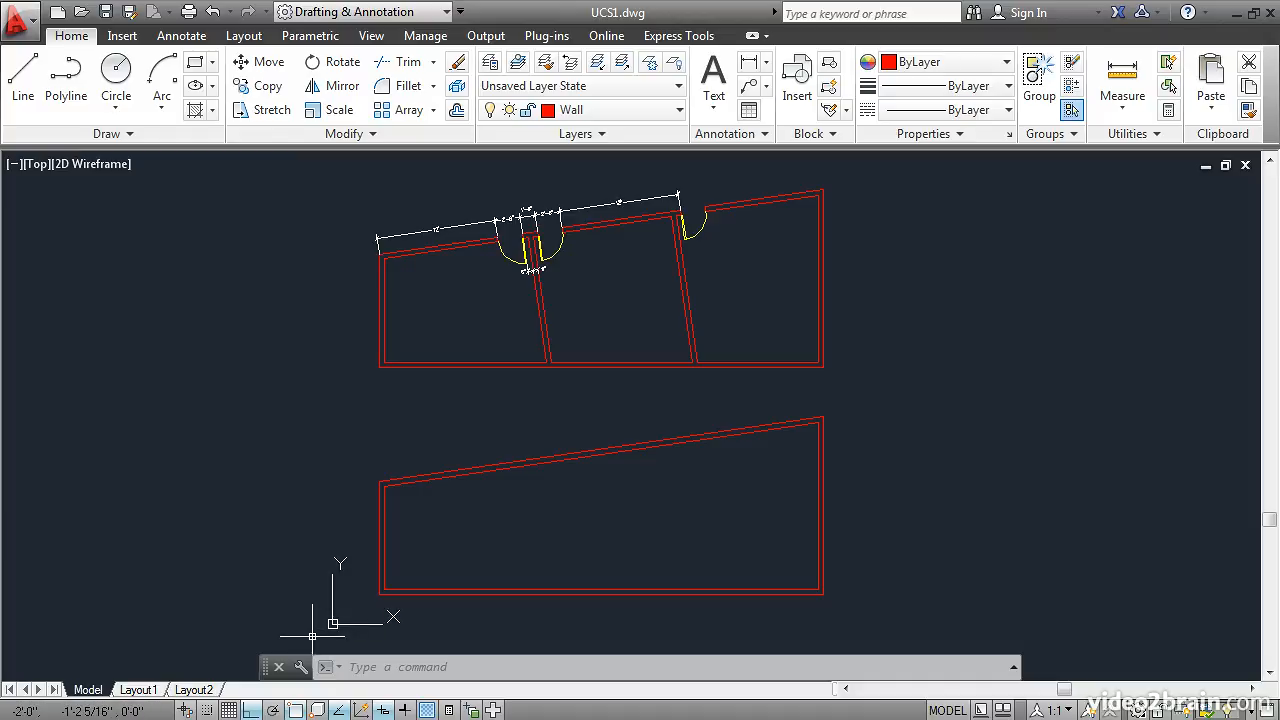
# Rotate the UCS by redirecting its X axis to about 45° with Ortho off, keeping the origin in place
pyautogui.click(333, 608)
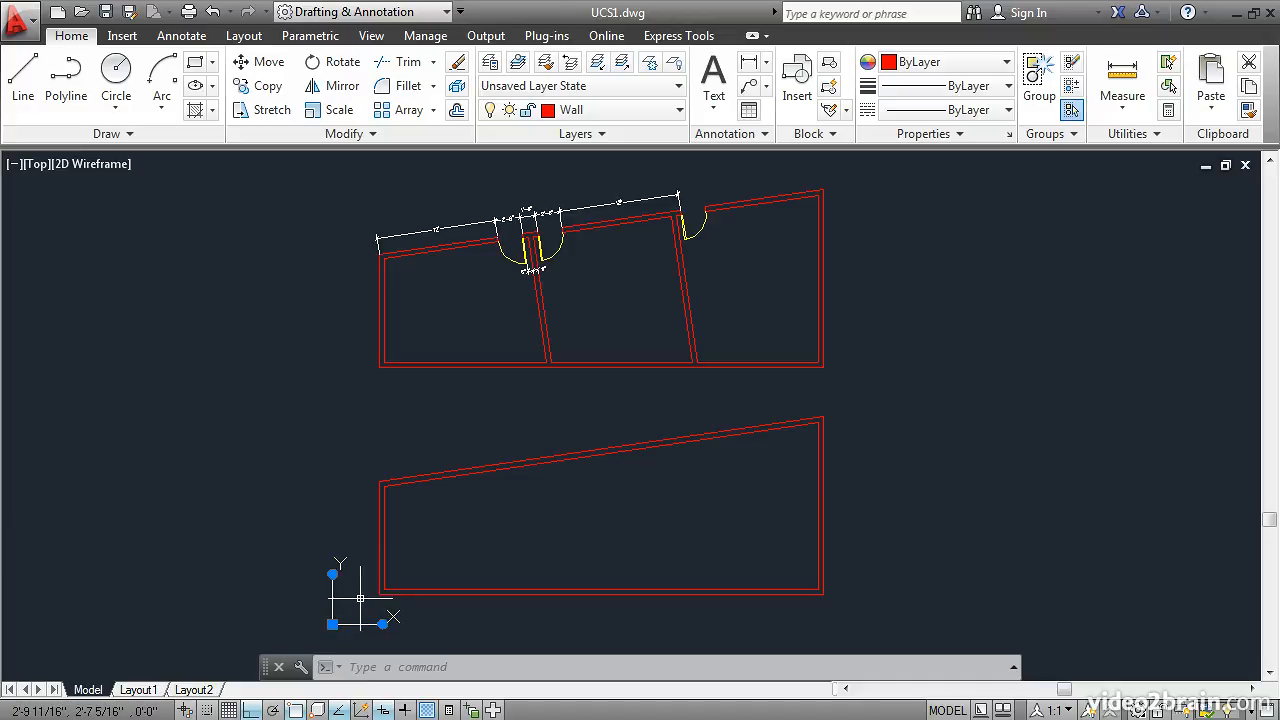
pyautogui.moveTo(383, 624)
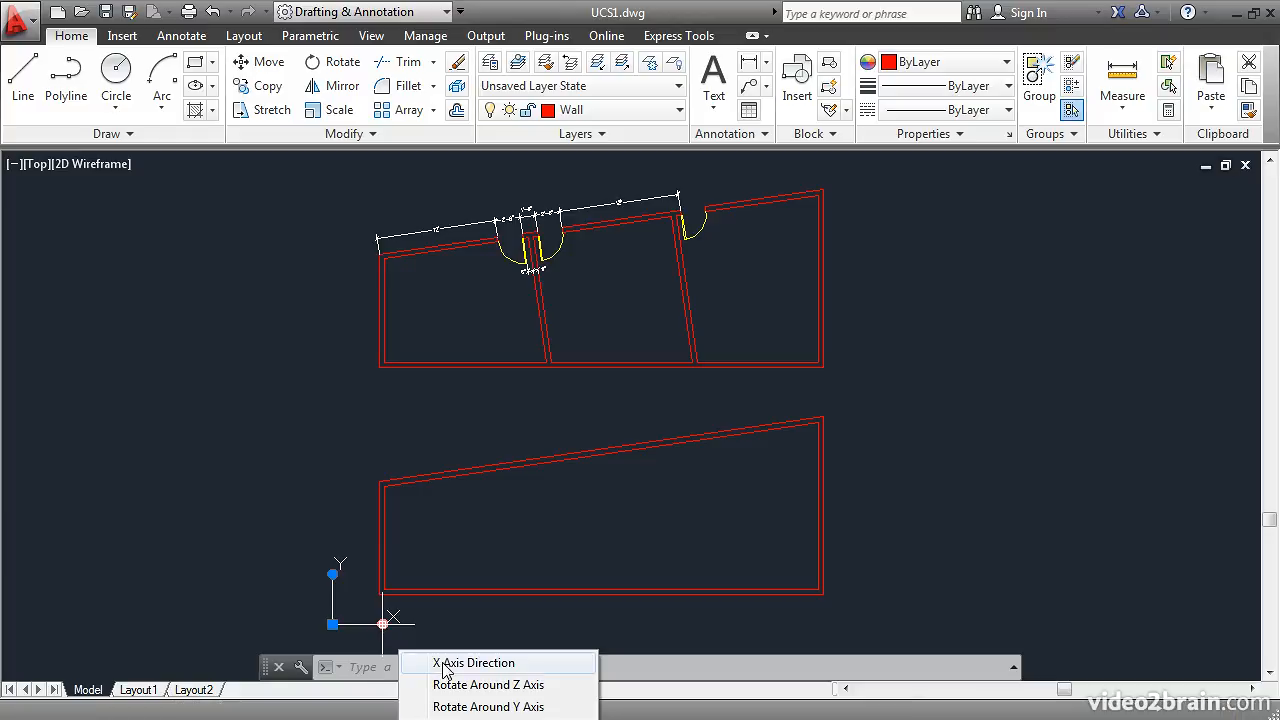
pyautogui.click(445, 663)
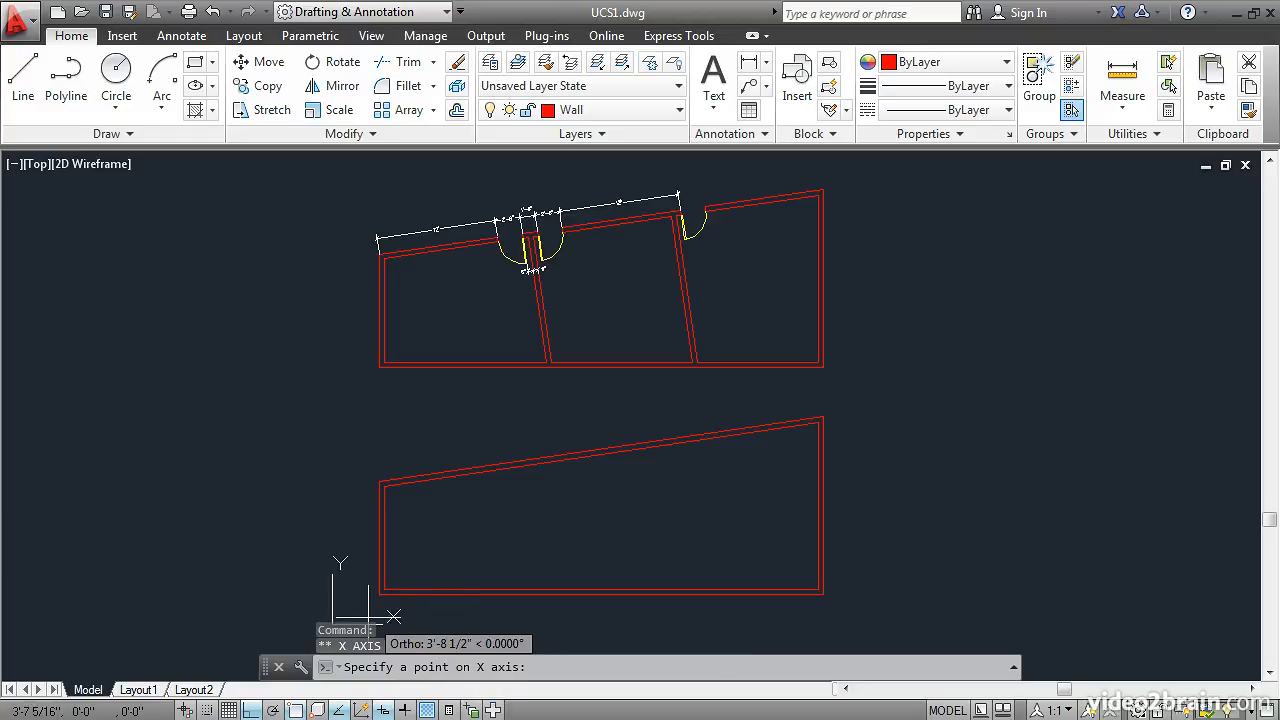
pyautogui.click(250, 710)
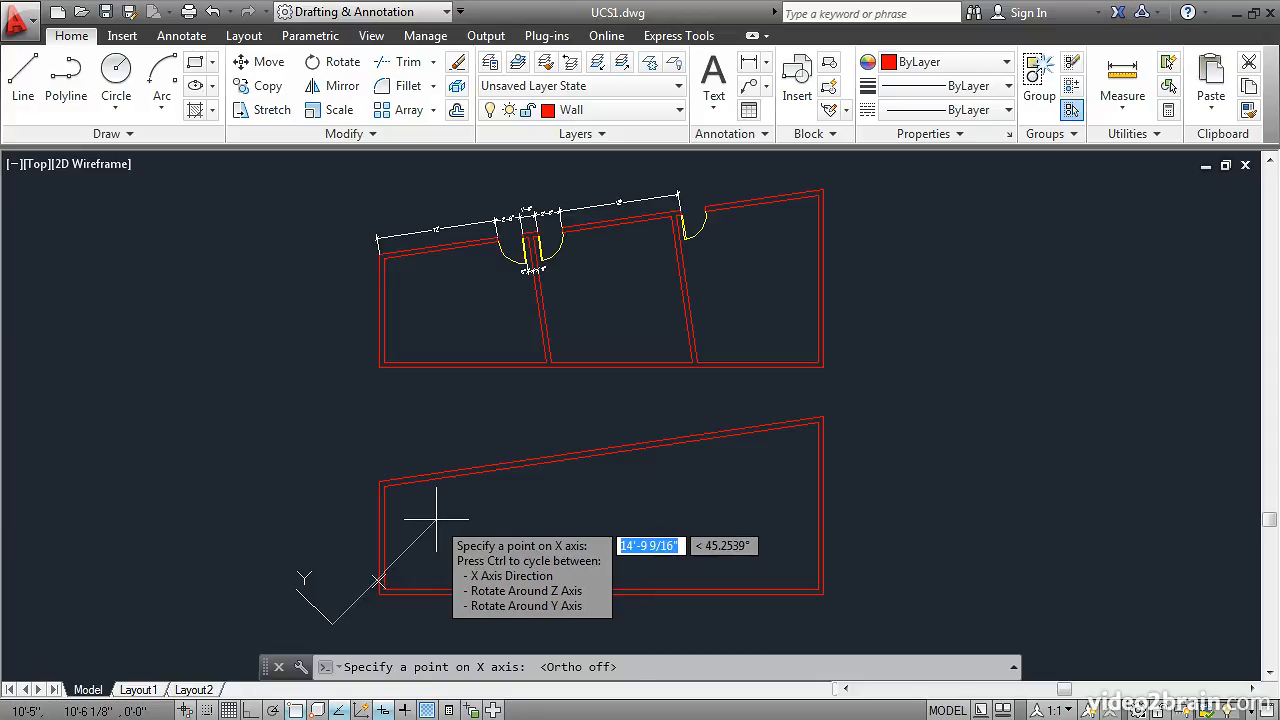
pyautogui.click(436, 519)
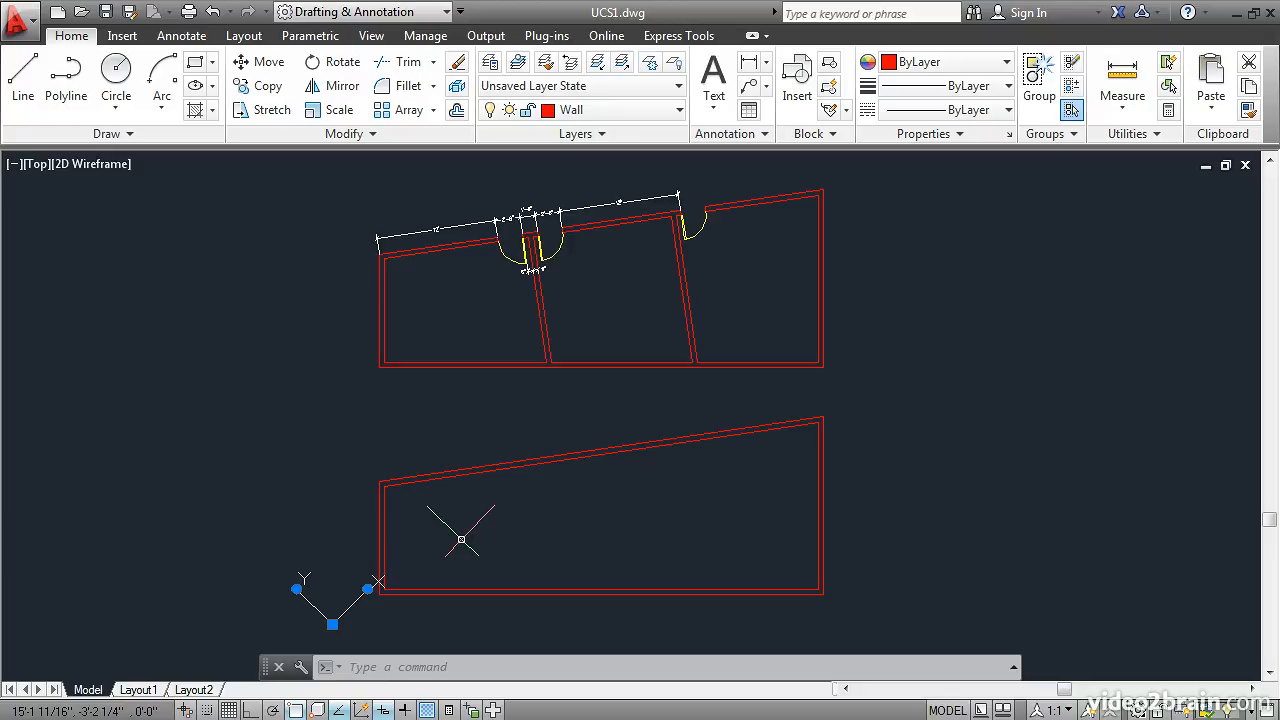
pyautogui.press('Escape')
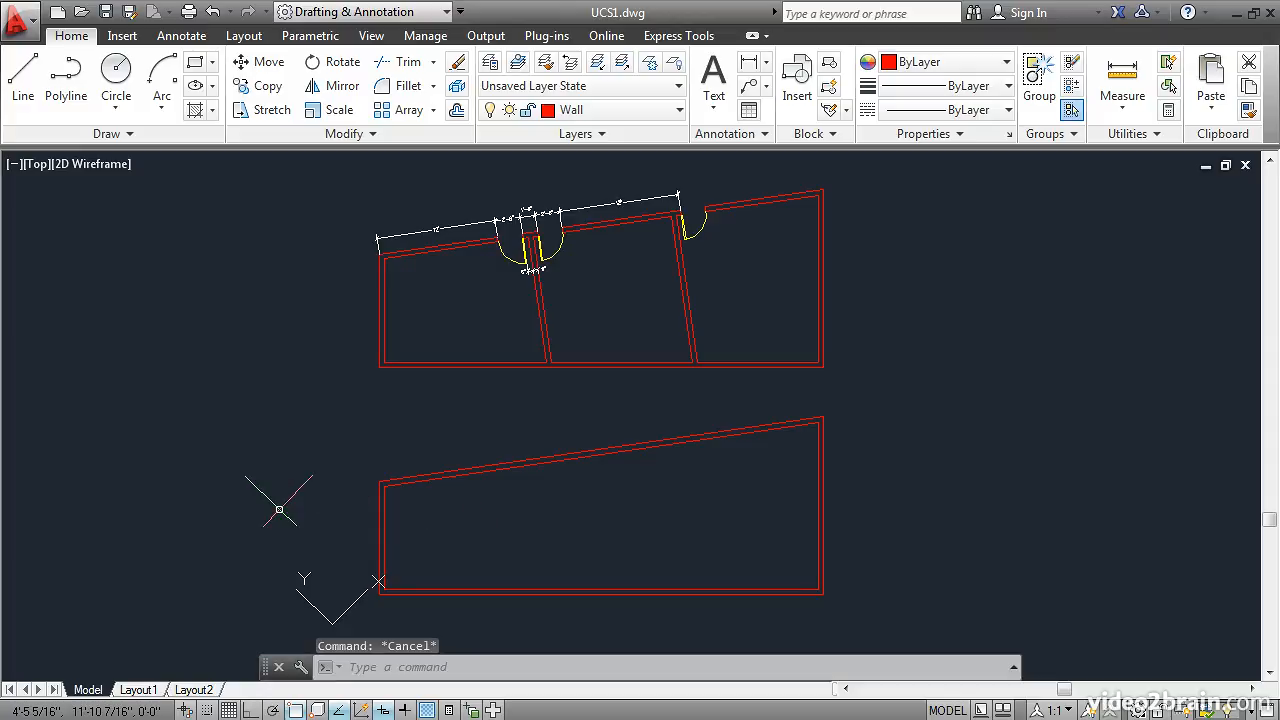
# With Ortho on, draw four connected test line segments along the rotated axes in the empty area beside the floor plans
pyautogui.click(251, 709)
pyautogui.click(23, 82)
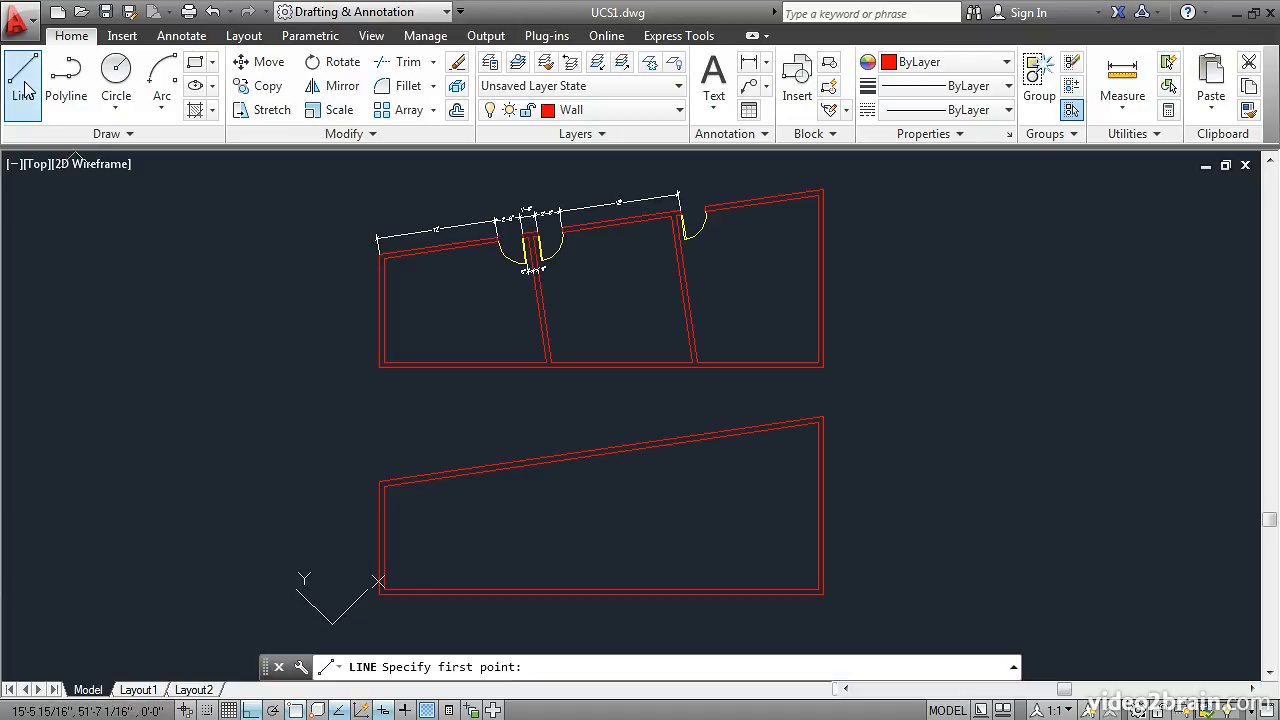
pyautogui.click(170, 457)
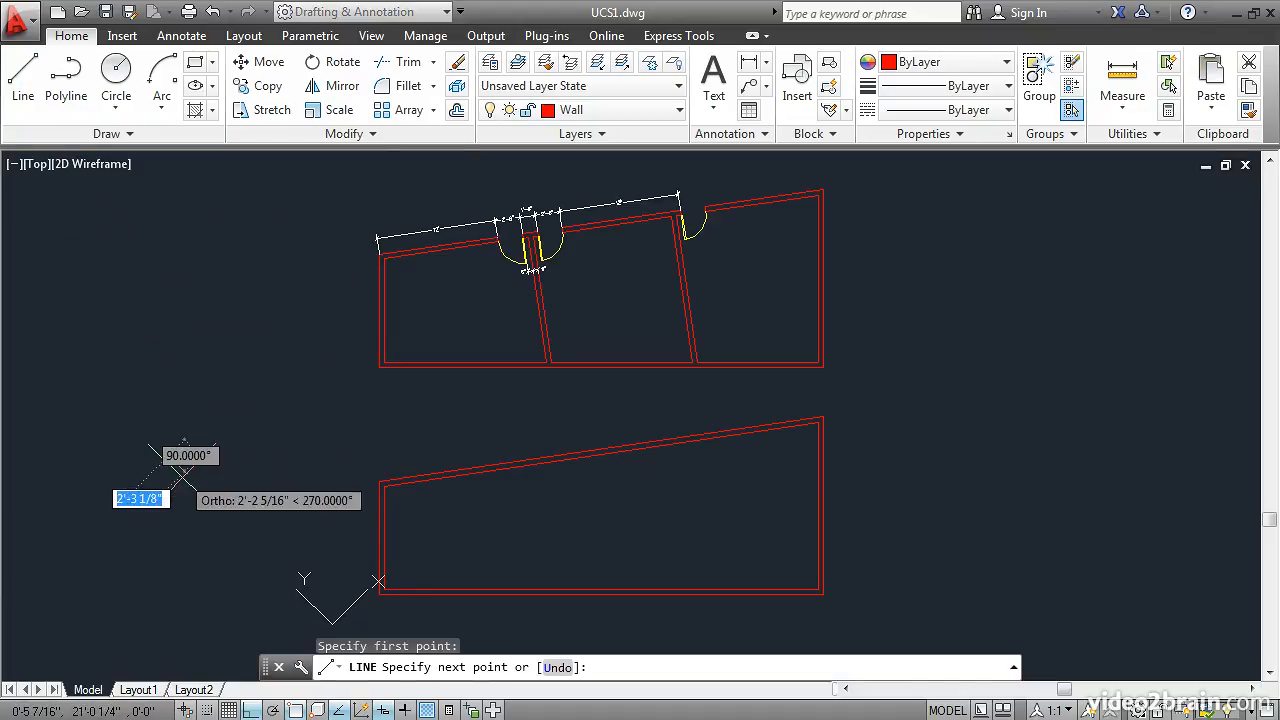
pyautogui.click(229, 515)
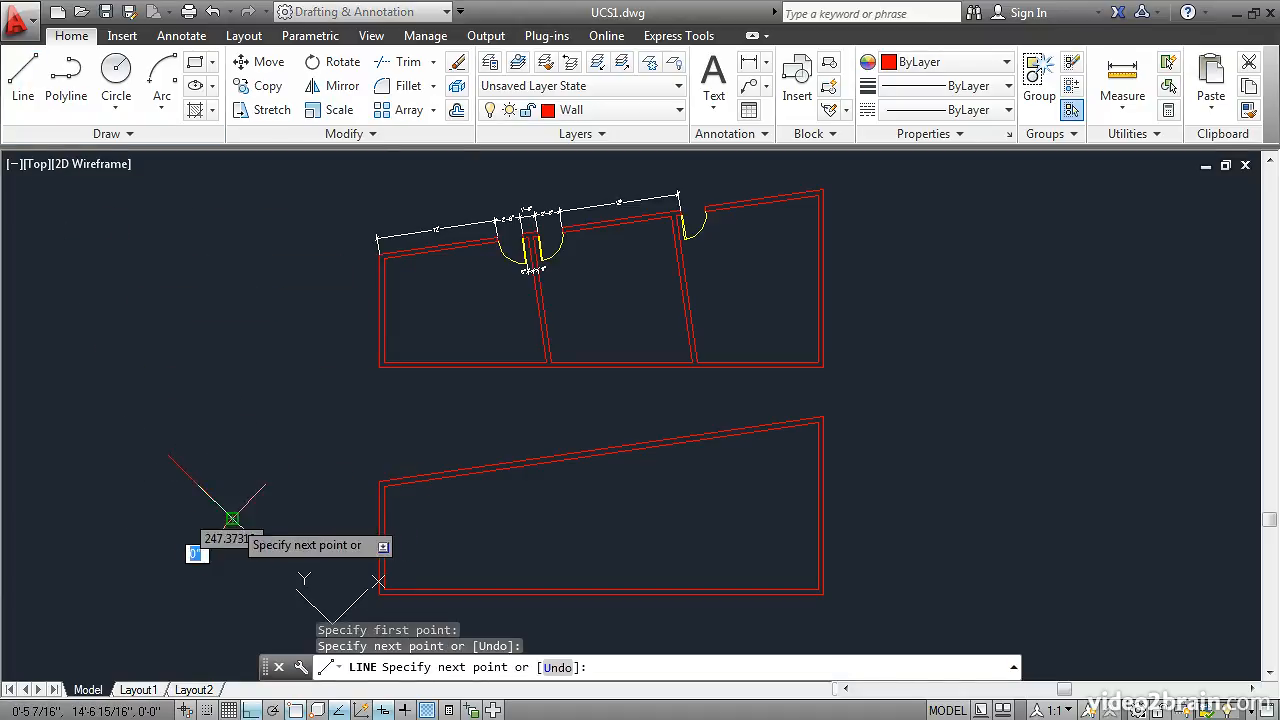
pyautogui.click(279, 426)
pyautogui.click(267, 413)
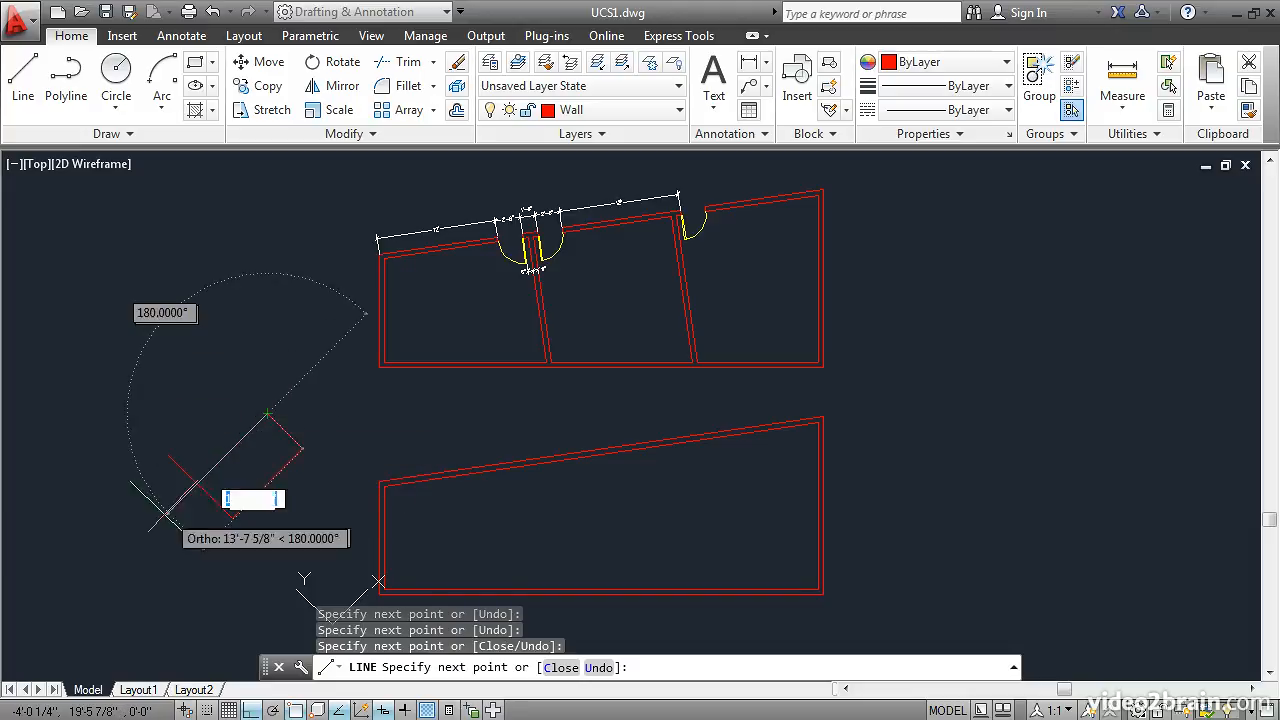
pyautogui.click(156, 525)
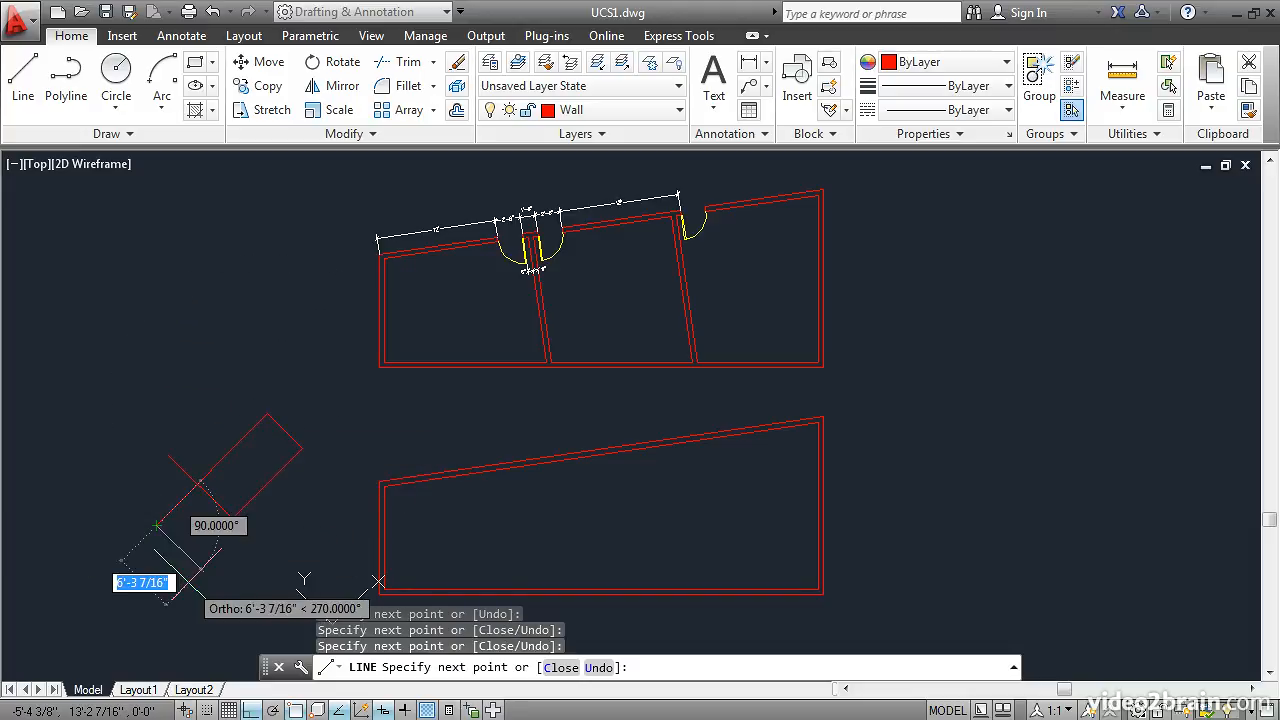
pyautogui.press('Return')
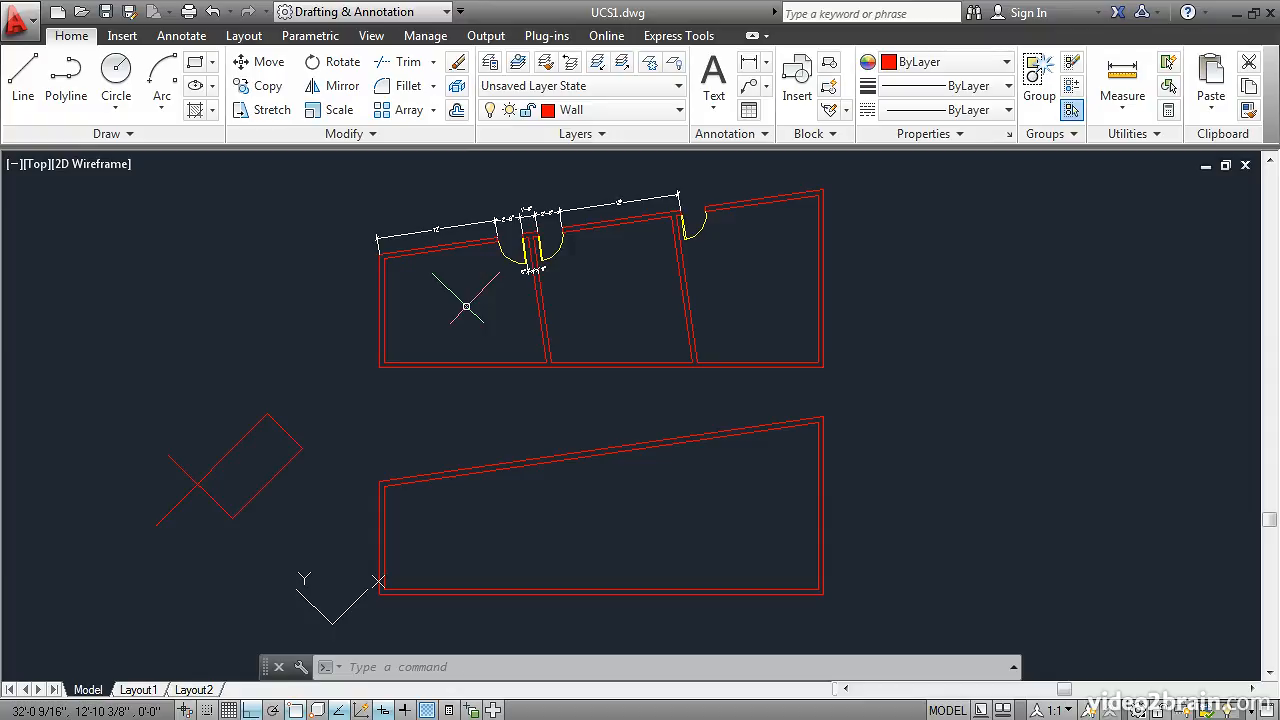
# Align the UCS to the outer sloped wall line of the lower plan using the Object option, picking near its right end
pyautogui.write('UCS')
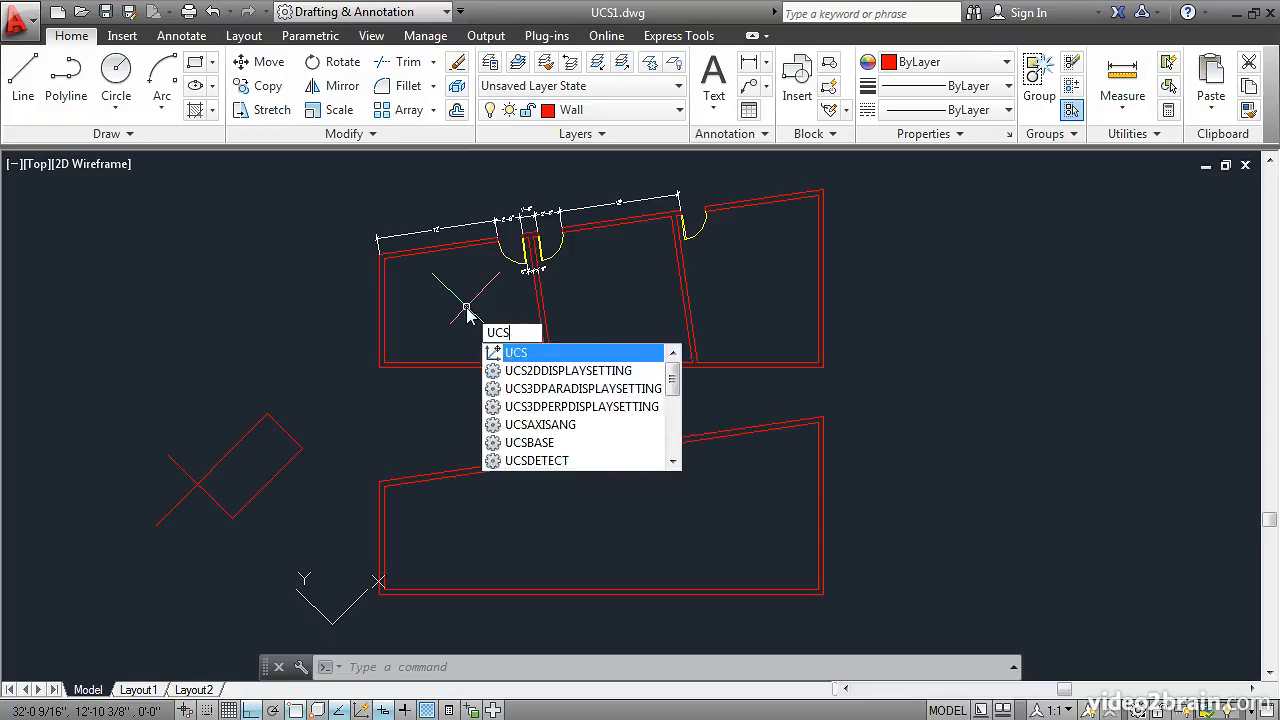
pyautogui.press('Return')
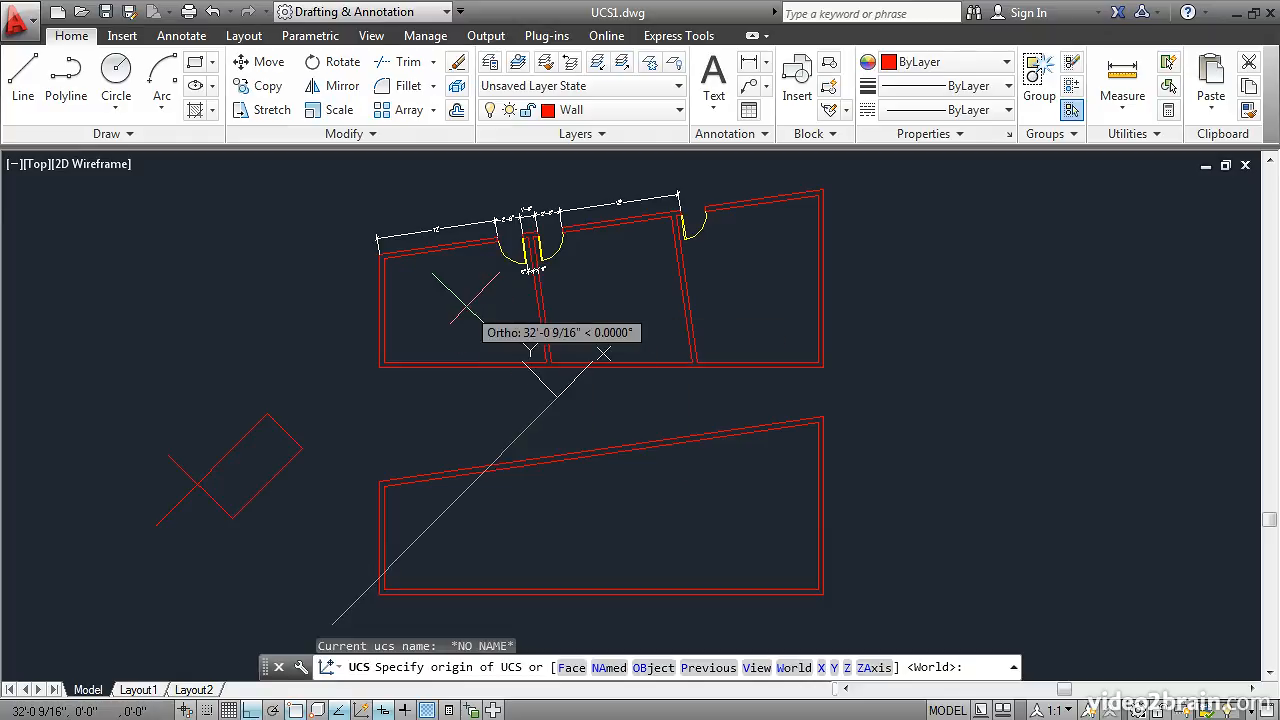
pyautogui.click(641, 668)
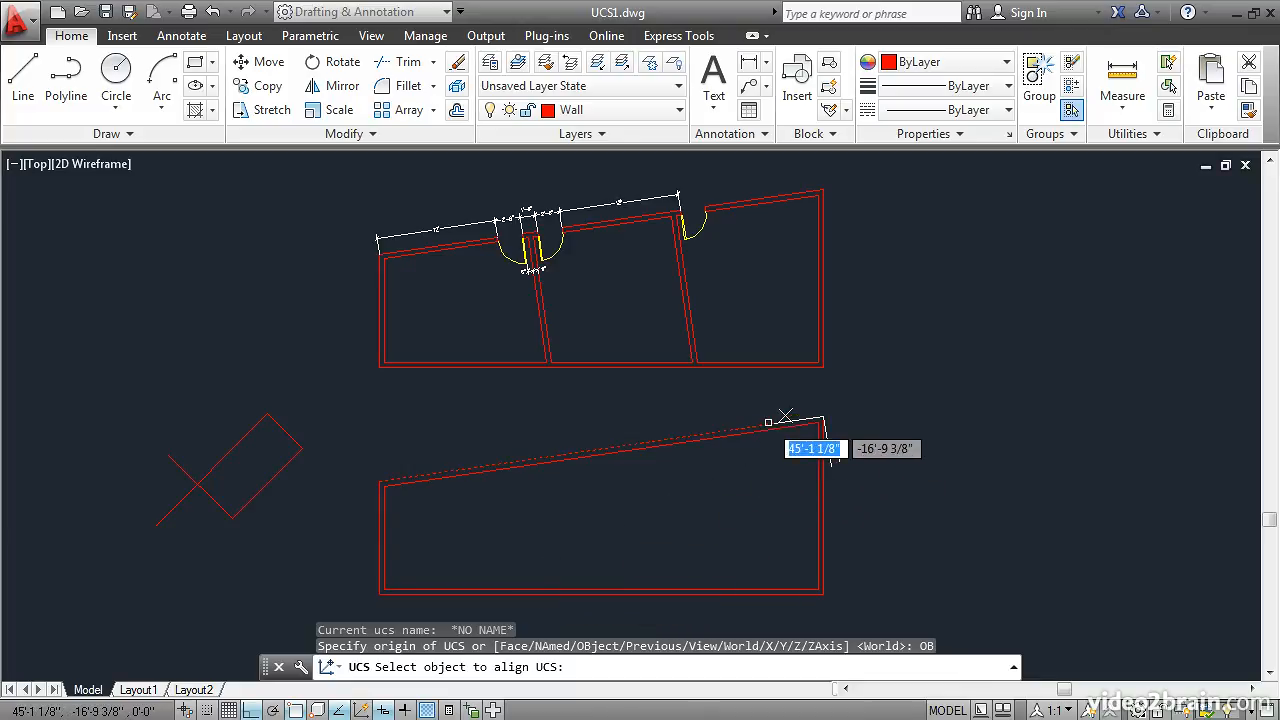
pyautogui.click(768, 422)
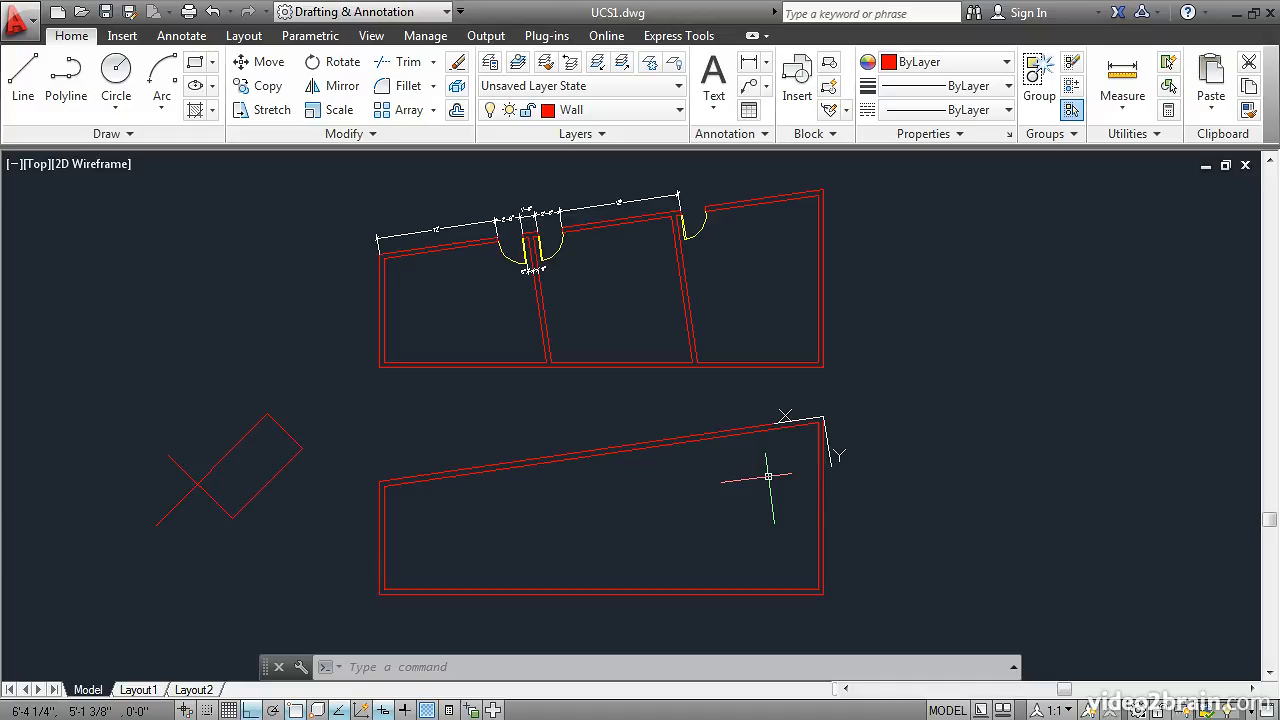
# Reset the UCS to World
pyautogui.write('UCS')
pyautogui.press('Return')
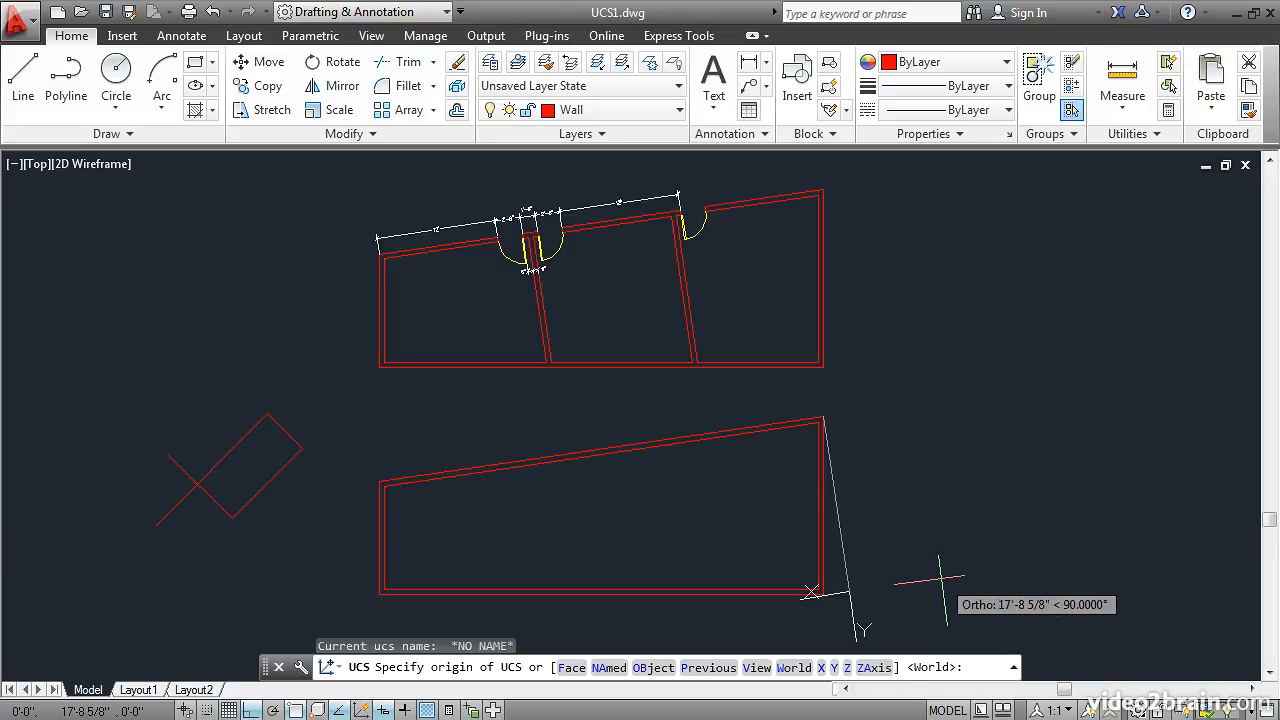
pyautogui.press('Return')
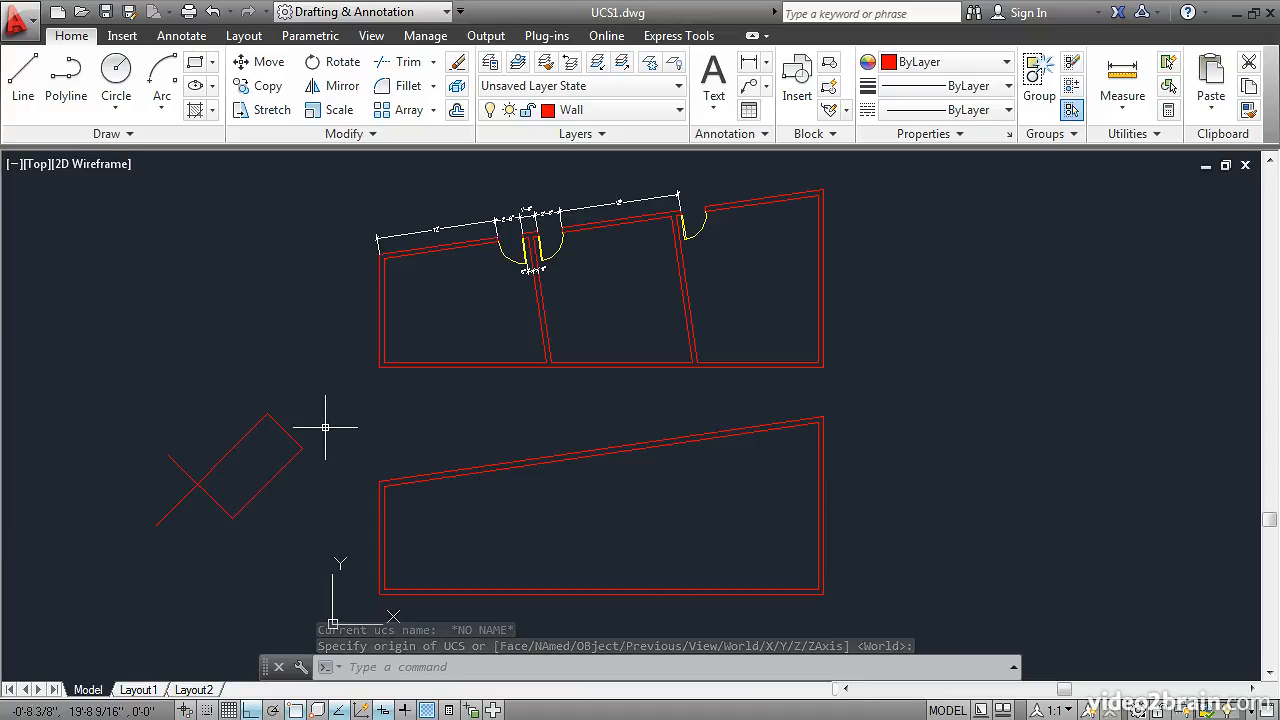
# Align the UCS with the Object option to the lower plan's outer sloped wall line, picking near its left end
pyautogui.press('Return')
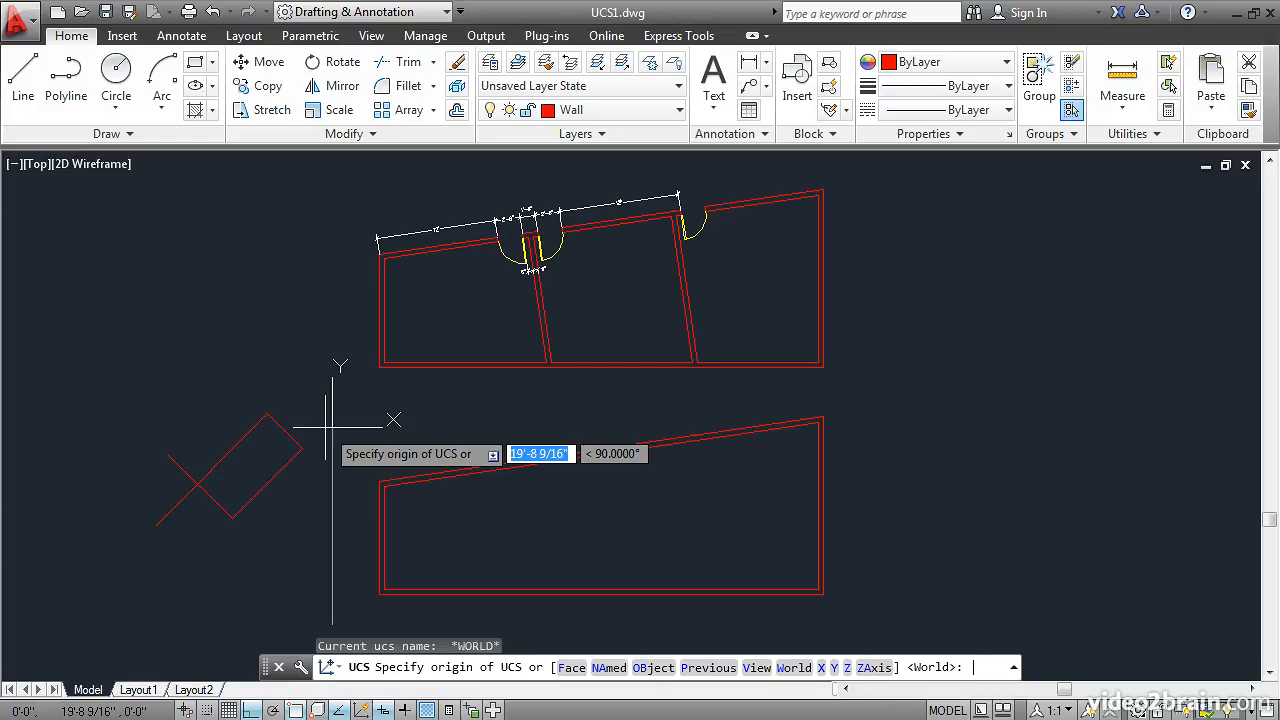
pyautogui.click(647, 675)
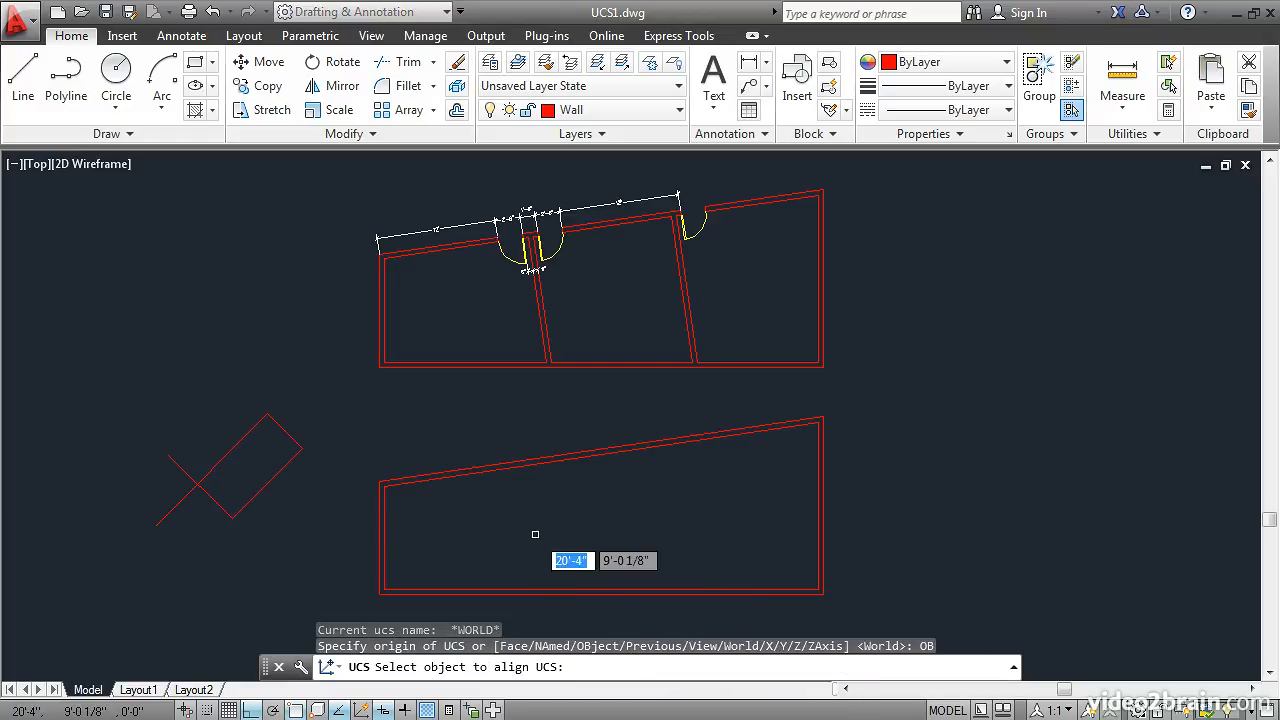
pyautogui.click(440, 467)
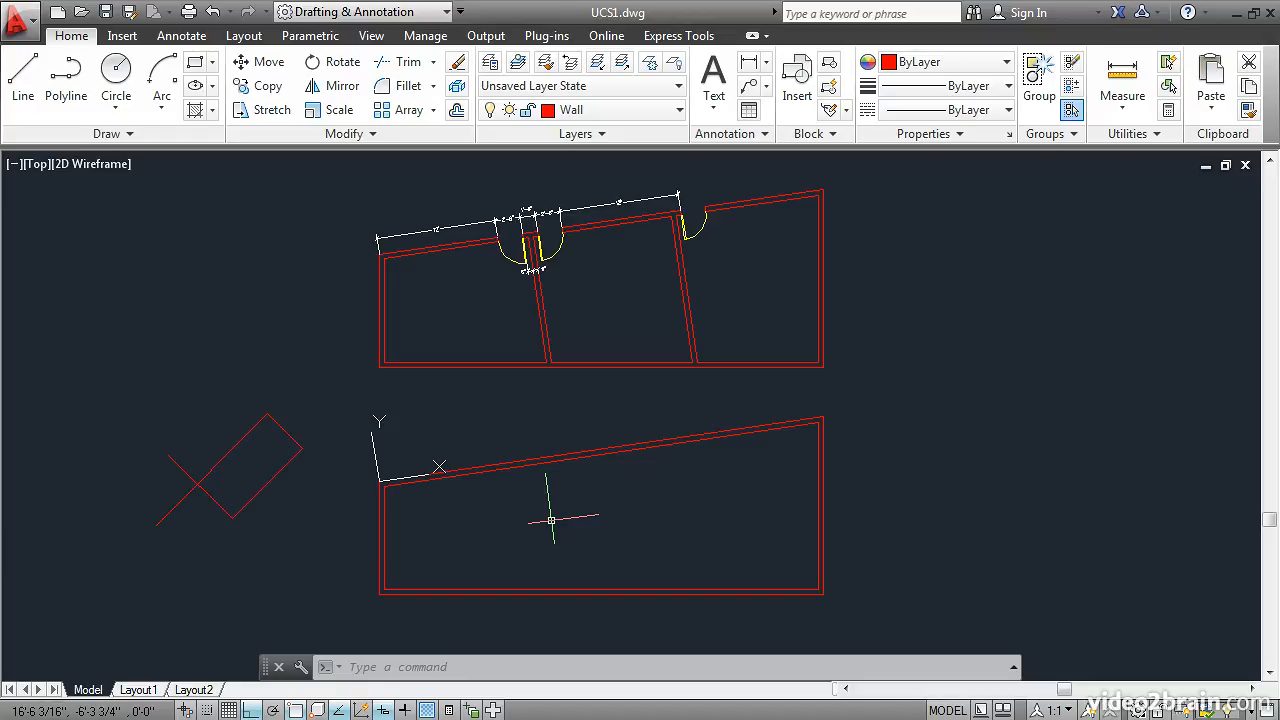
# Rotate the view to the plan view of the current UCS with the PLAN command
pyautogui.write('PLAN')
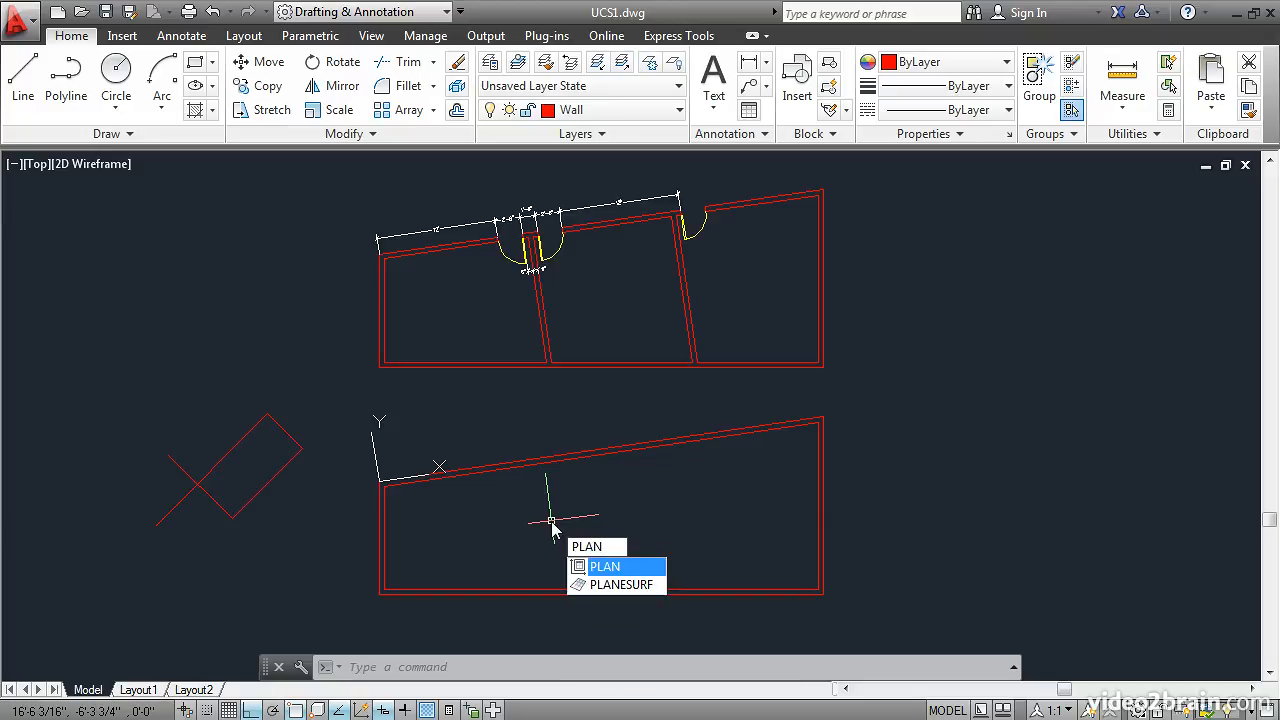
pyautogui.press('Return')
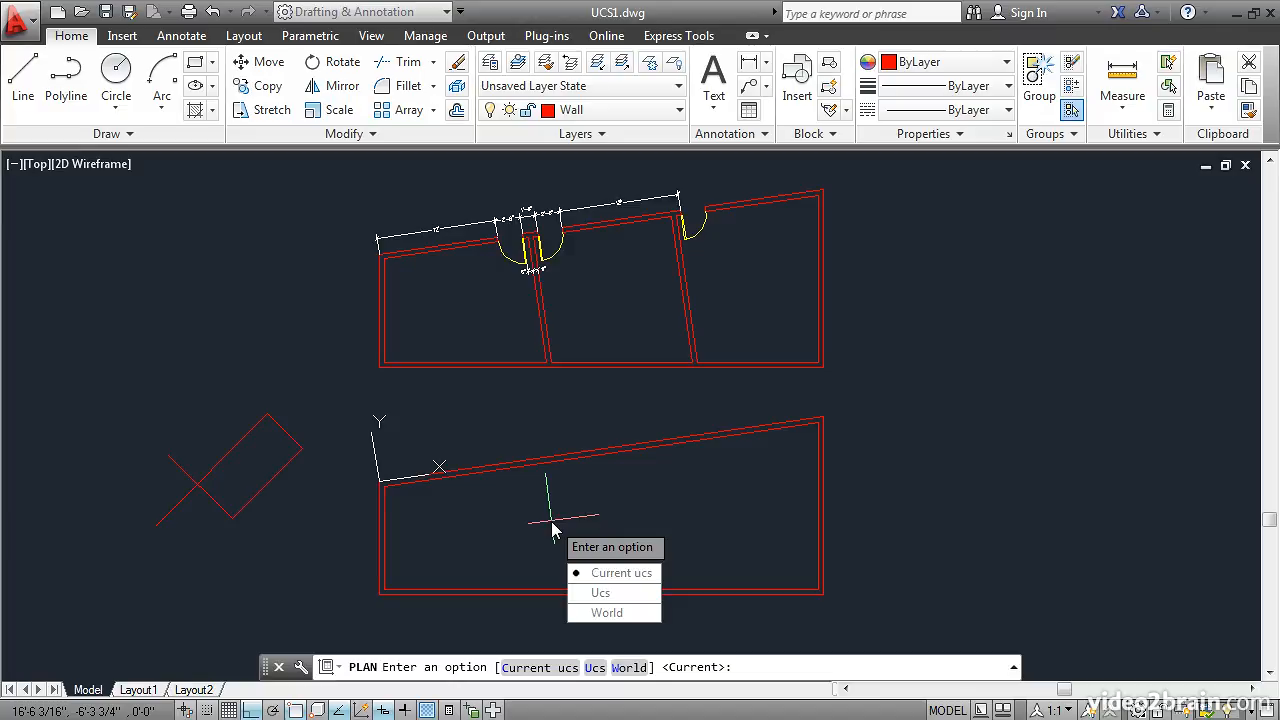
pyautogui.press('Return')
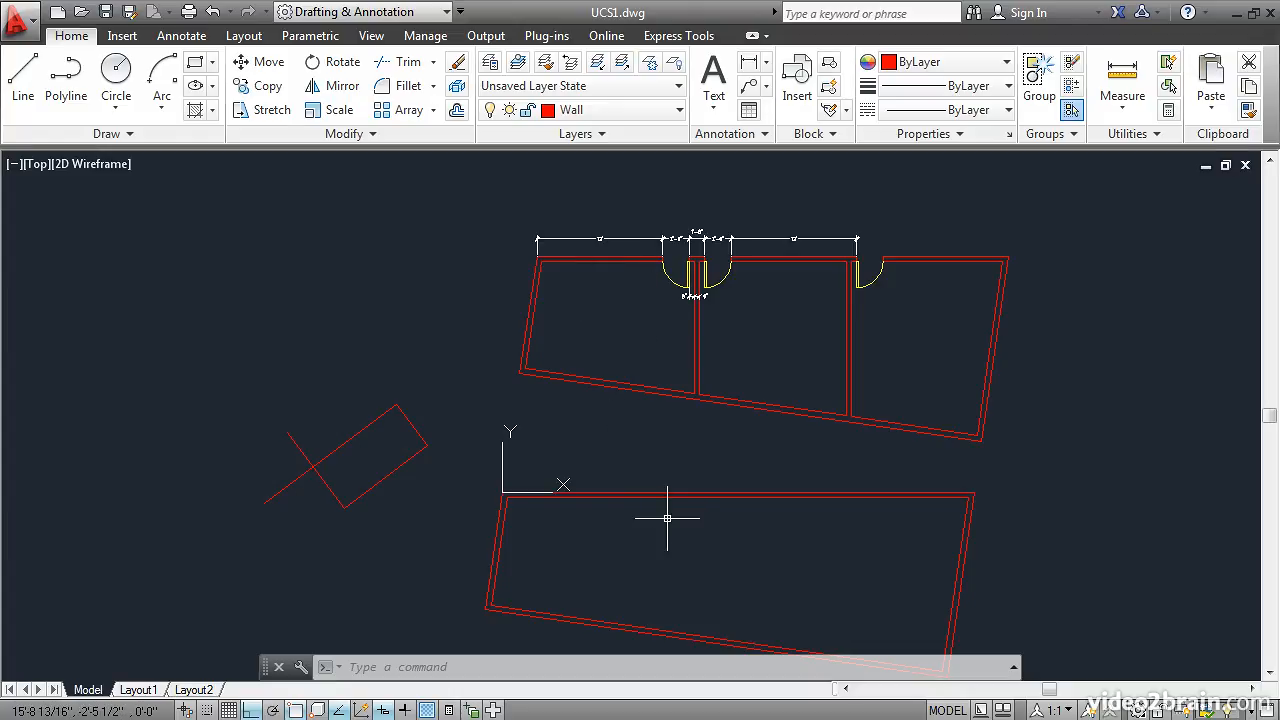
# Erase the four test lines beside the floor plans
pyautogui.click(436, 516)
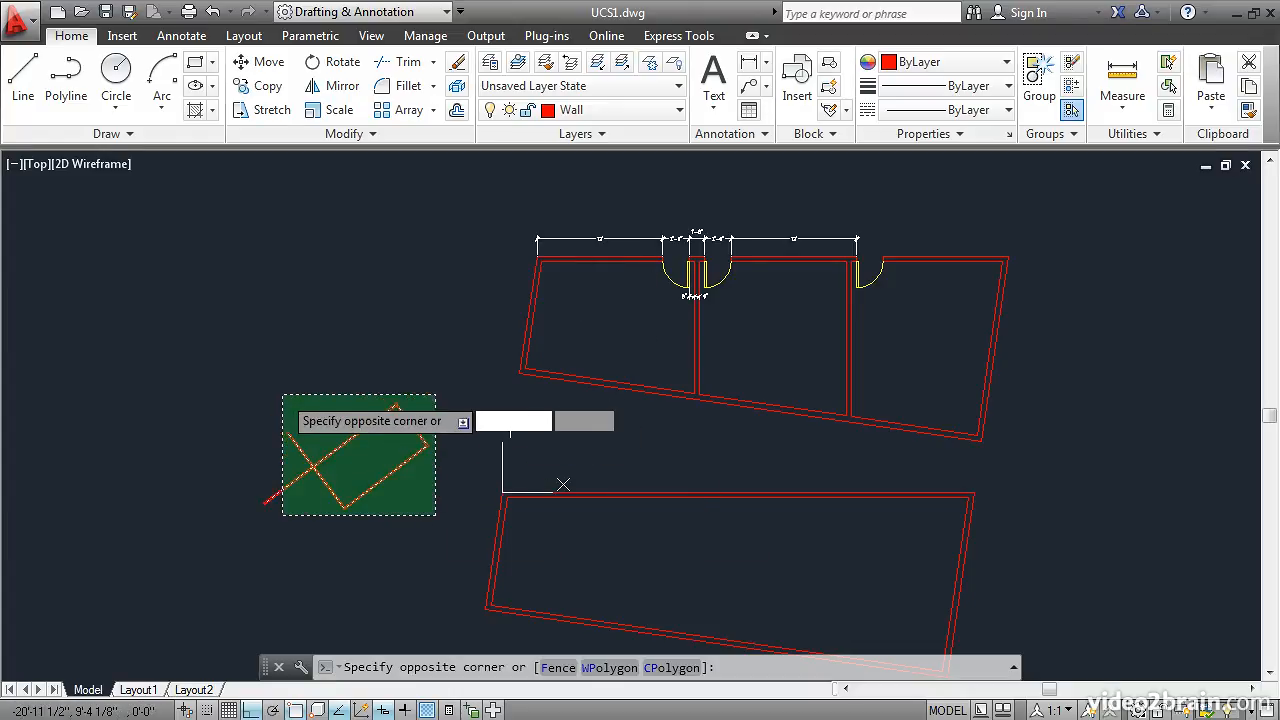
pyautogui.click(283, 395)
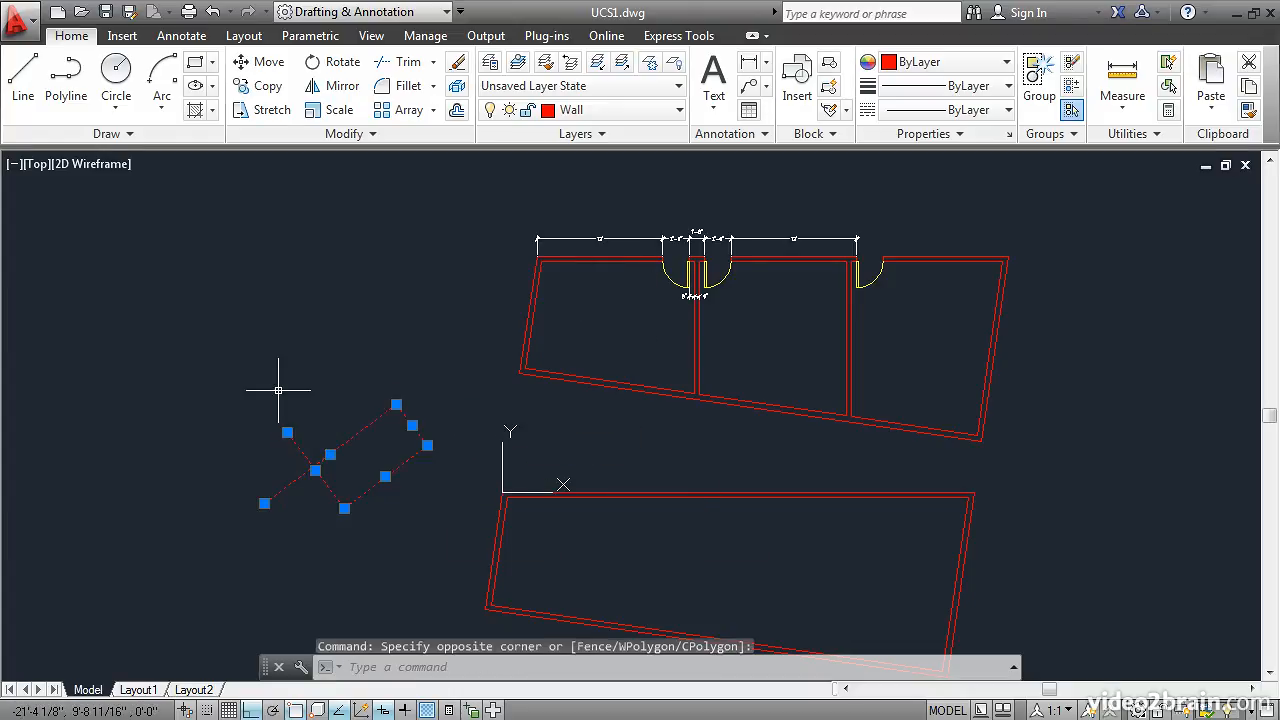
pyautogui.click(457, 64)
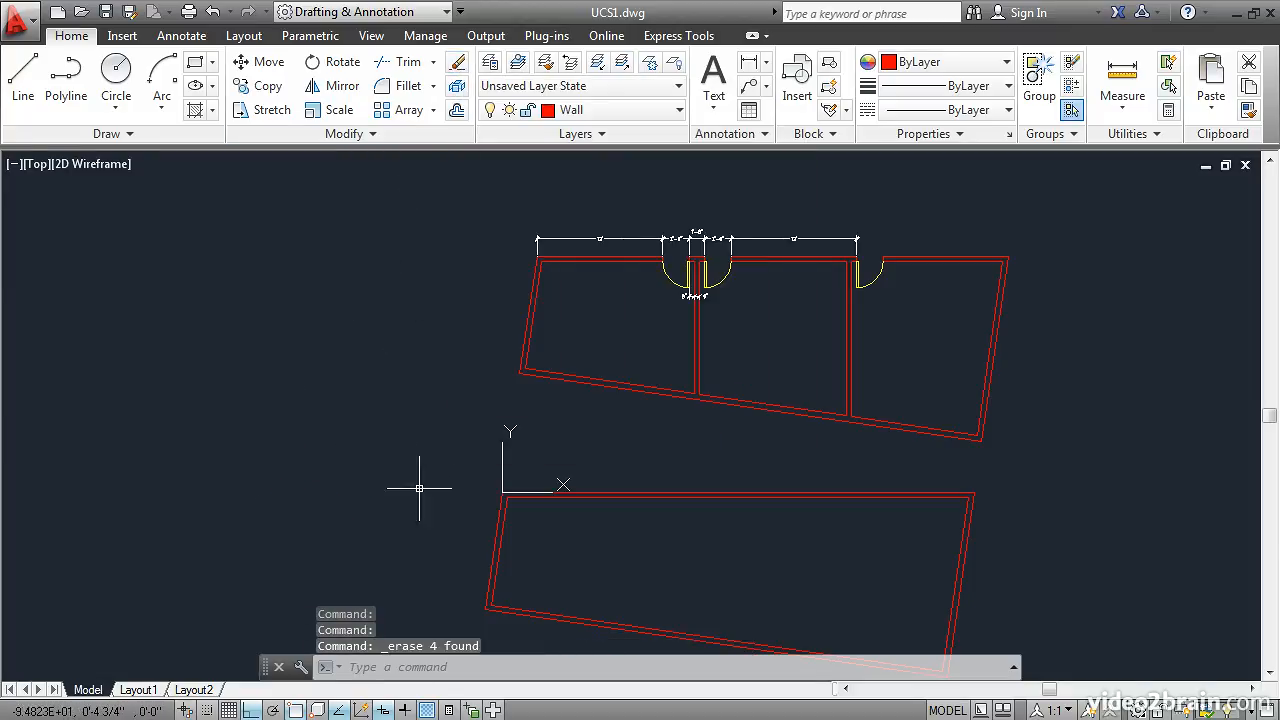
# Save a copy of the drawing as UCS2 in the My files folder
pyautogui.moveTo(429, 509)
pyautogui.mouseDown(button='middle')
pyautogui.moveTo(293, 474)
pyautogui.moveTo(277, 449)
pyautogui.mouseUp(button='middle')
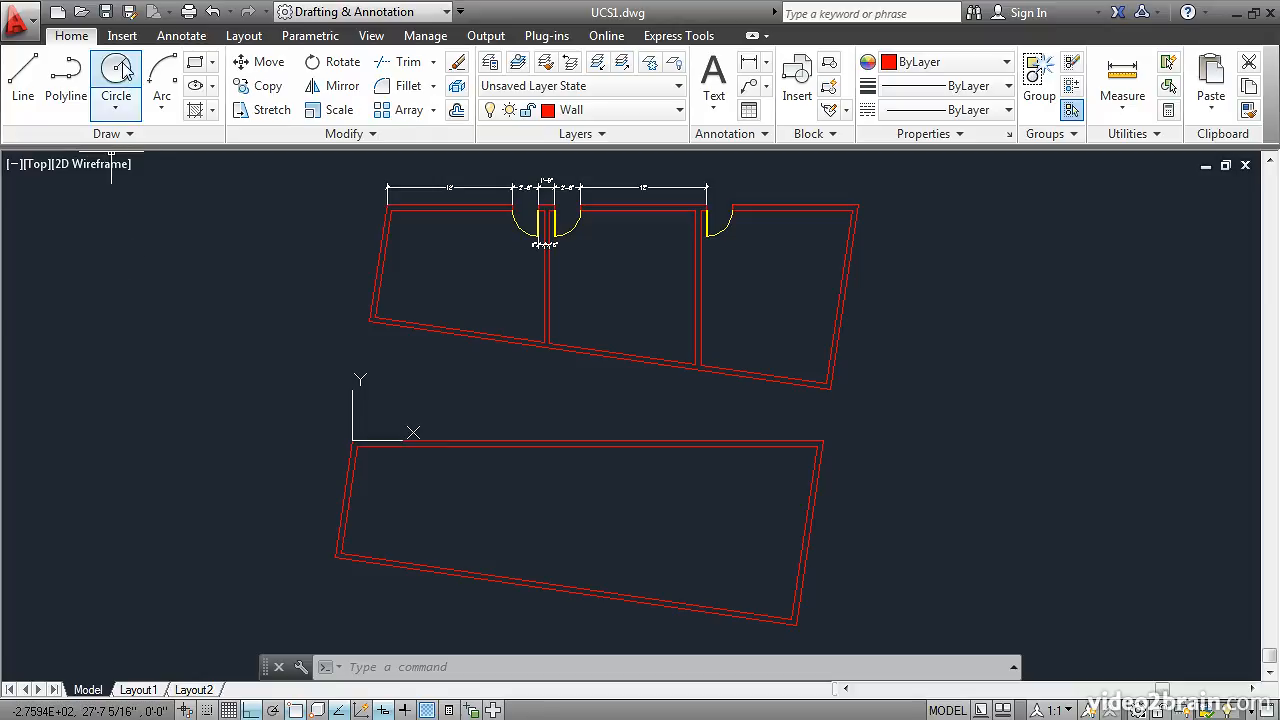
pyautogui.click(130, 14)
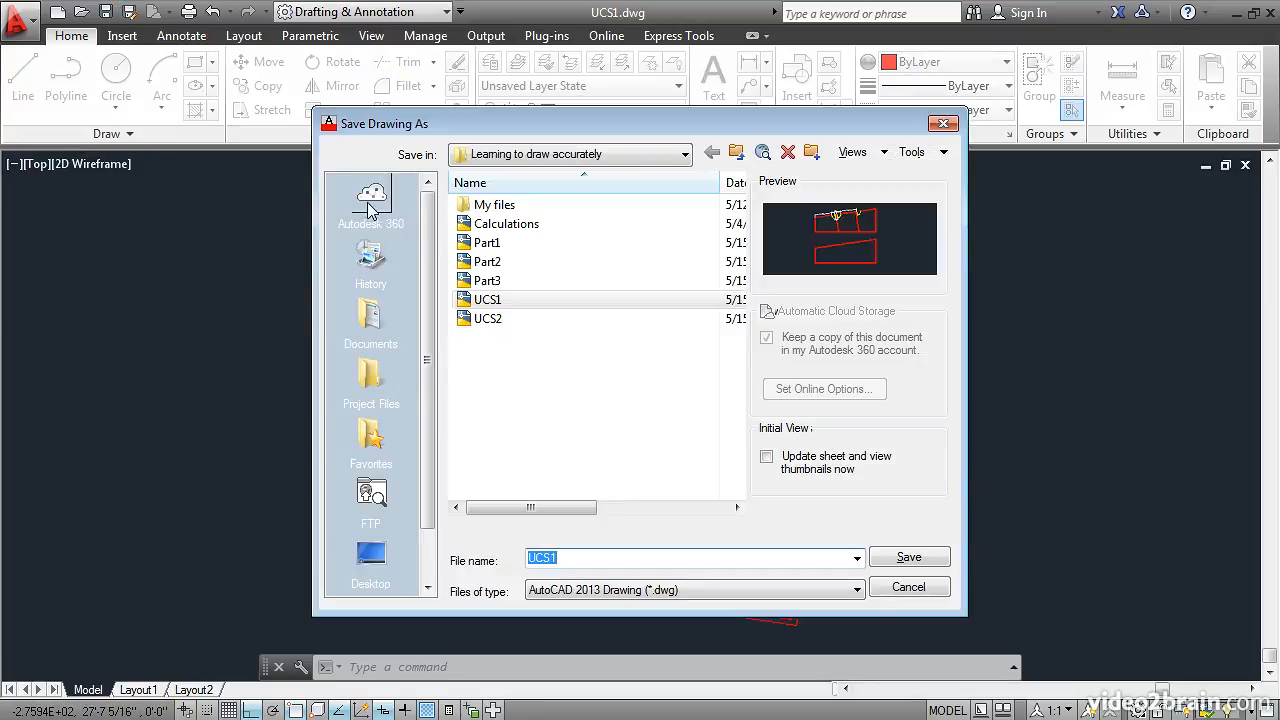
pyautogui.doubleClick(480, 205)
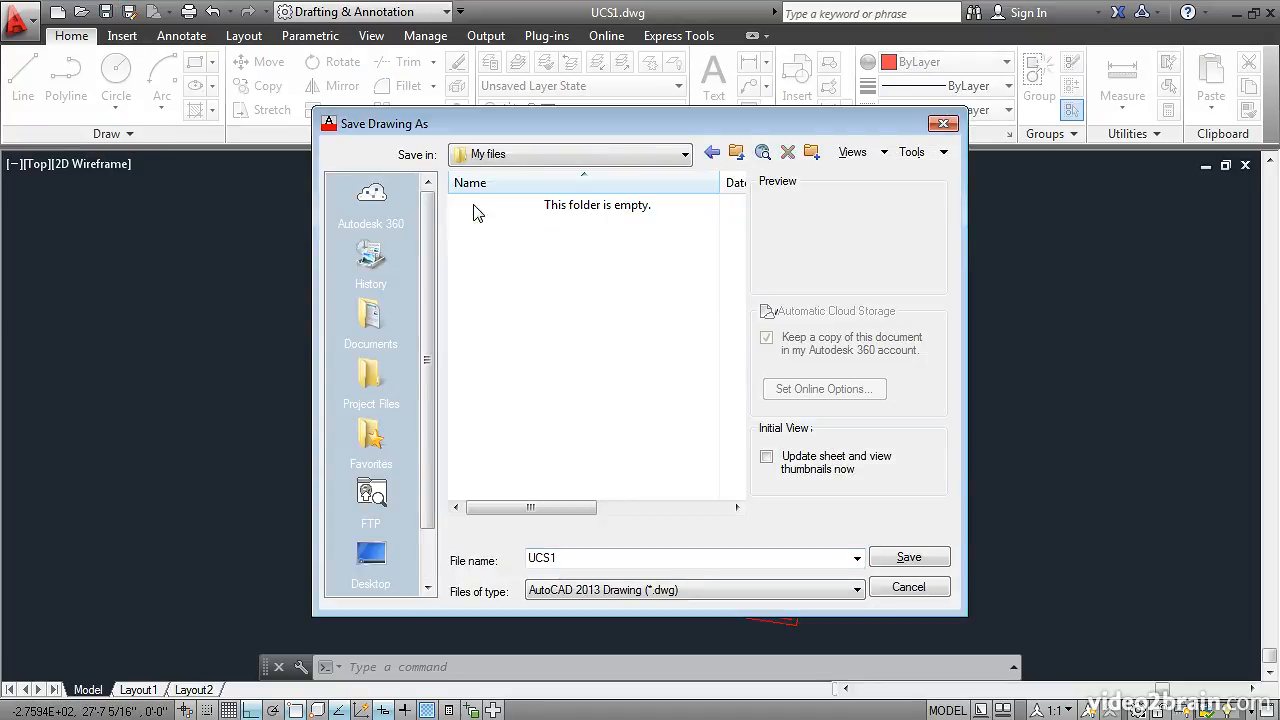
pyautogui.doubleClick(563, 556)
pyautogui.click(563, 556)
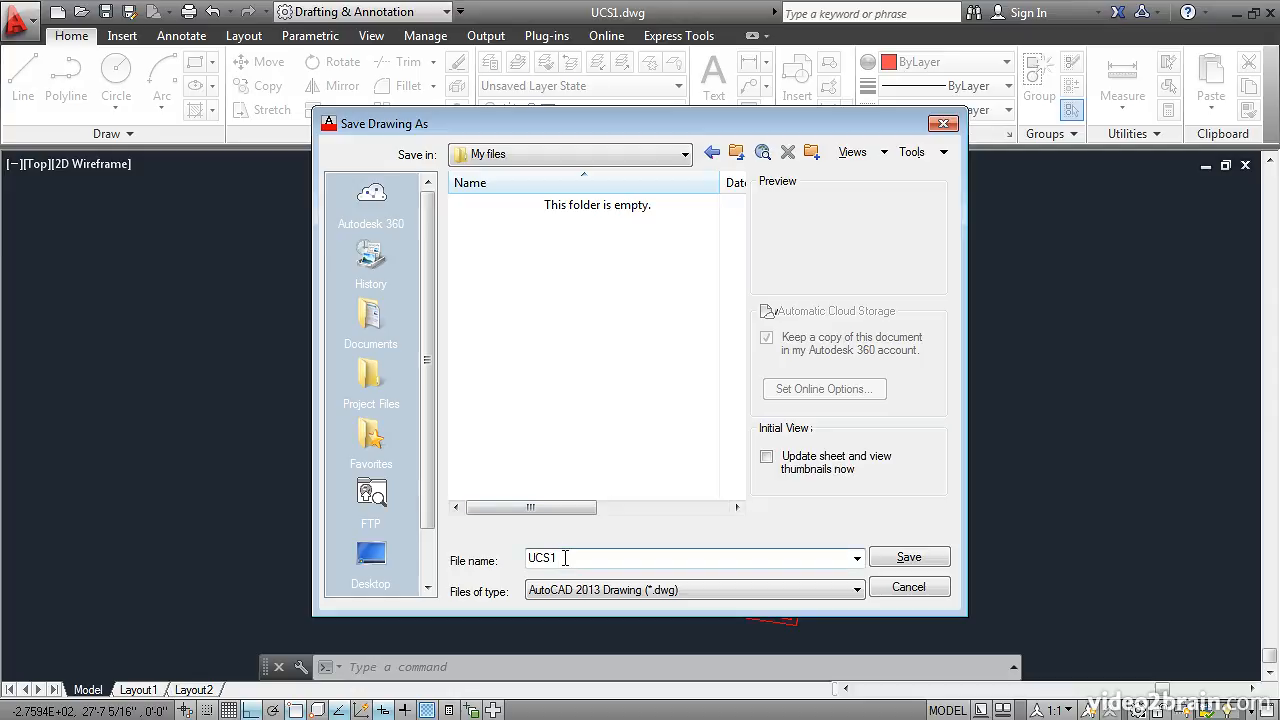
pyautogui.press('BackSpace')
pyautogui.write('2')
pyautogui.click(891, 563)
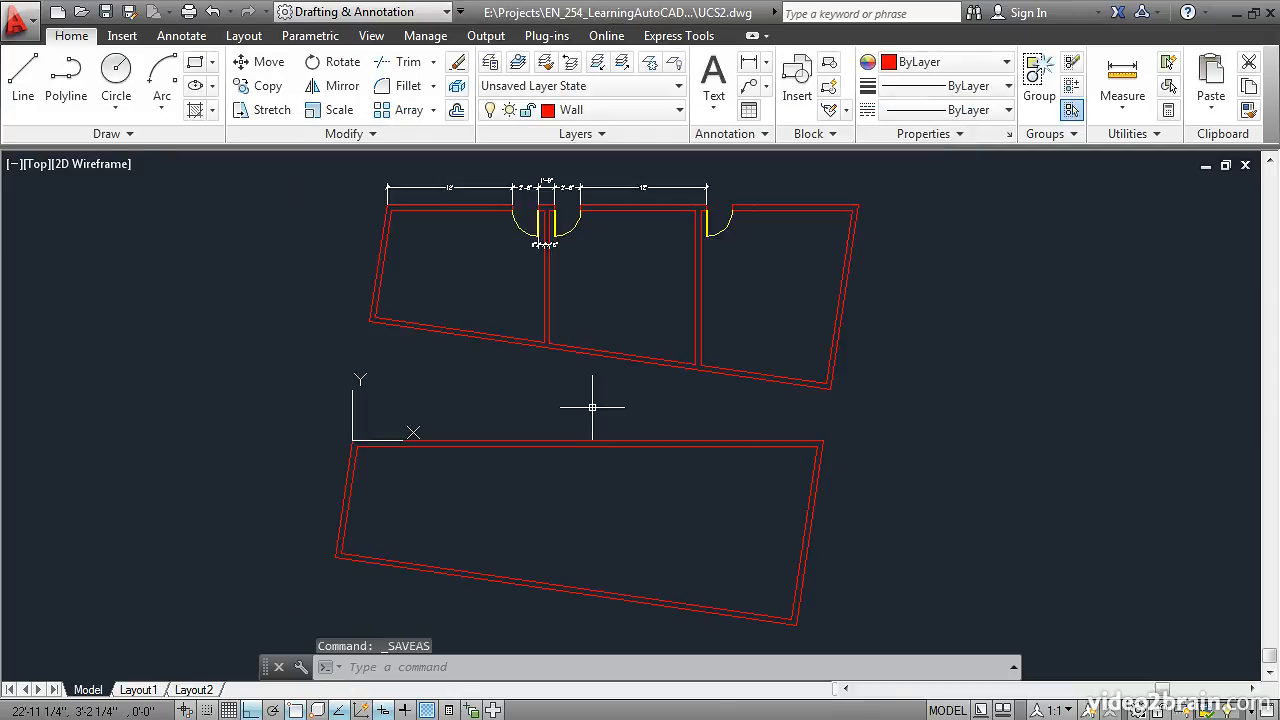